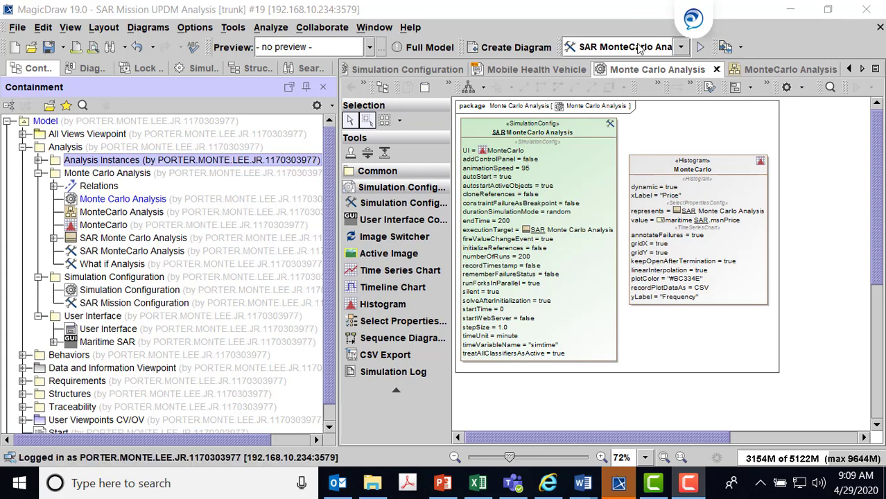
Step: Run the SAR MonteCarlo Analysis simulation, stop it at 30 of 200 runs, and close the results windows
left_click(702, 46)
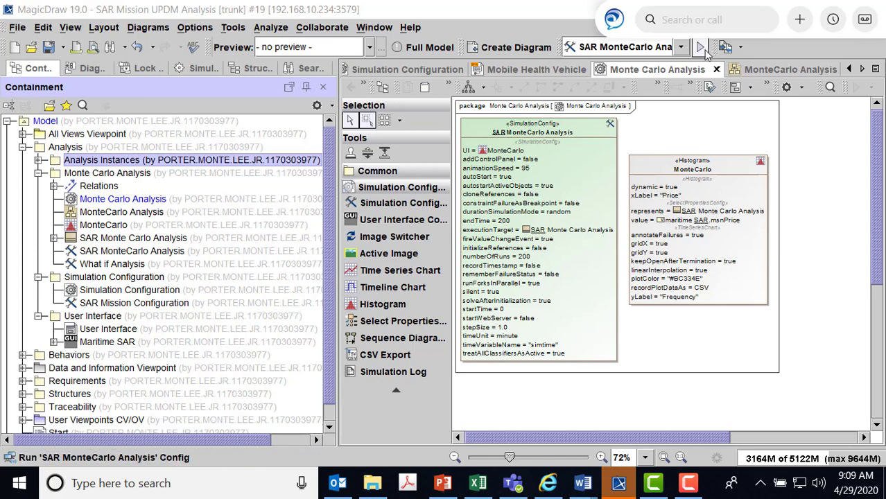
left_click(700, 49)
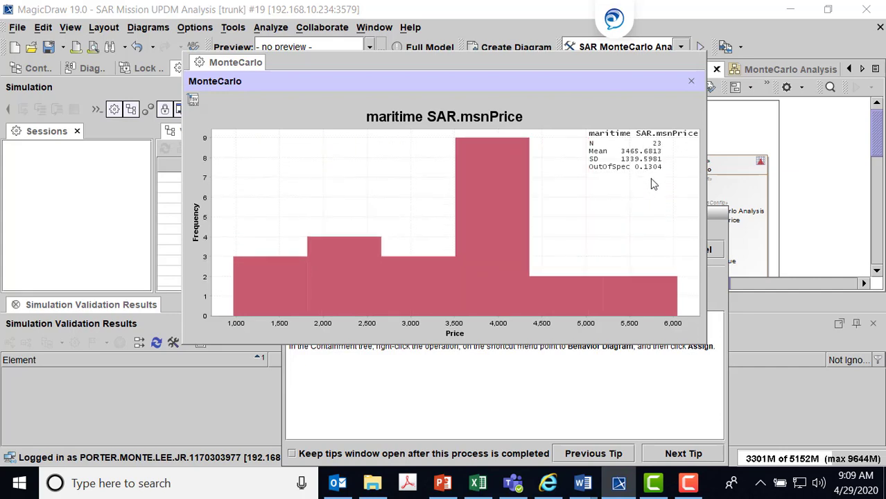
left_click(692, 81)
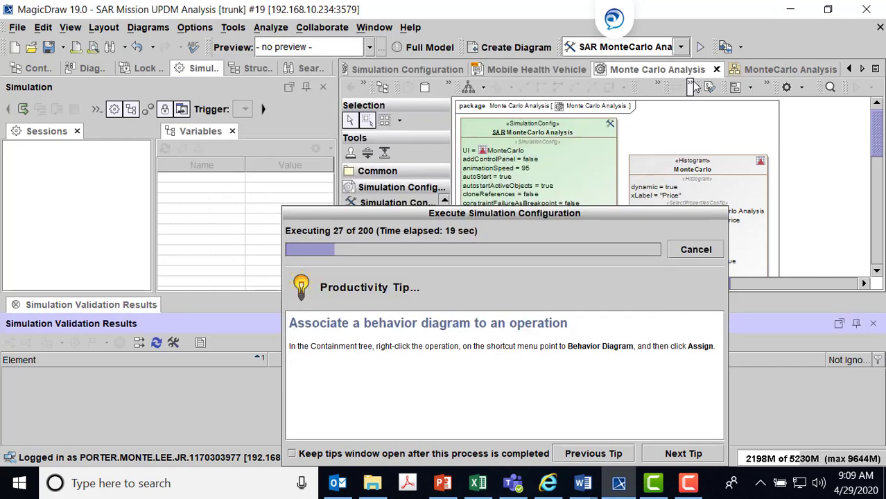
left_click(696, 249)
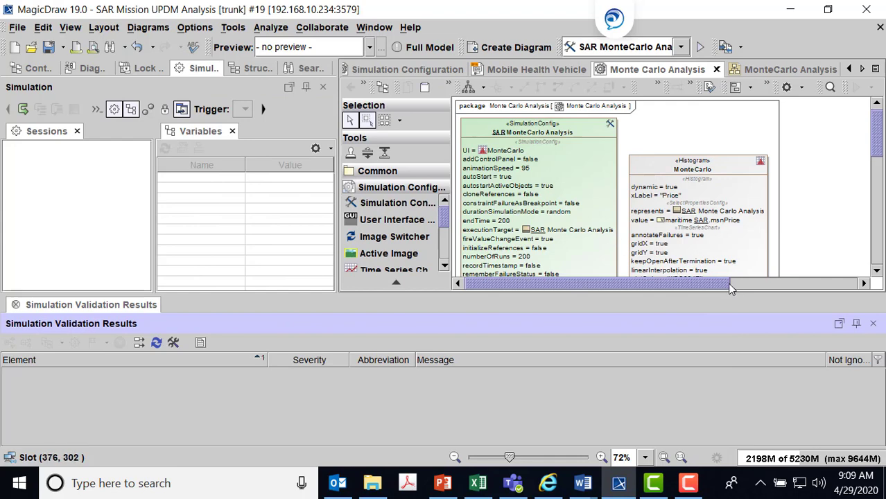
left_click(873, 324)
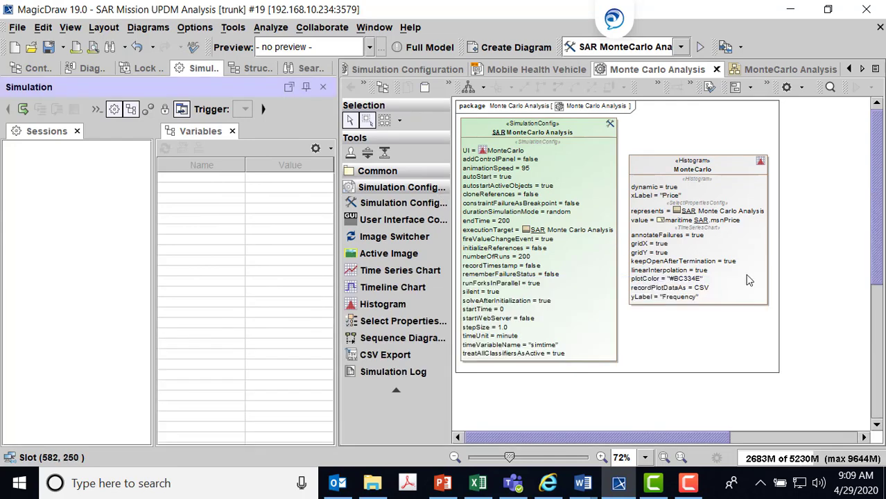
Step: Open the MonteCarlo Analysis block definition diagram and expand Analysis Instances to show Instance 1–4
left_click(34, 71)
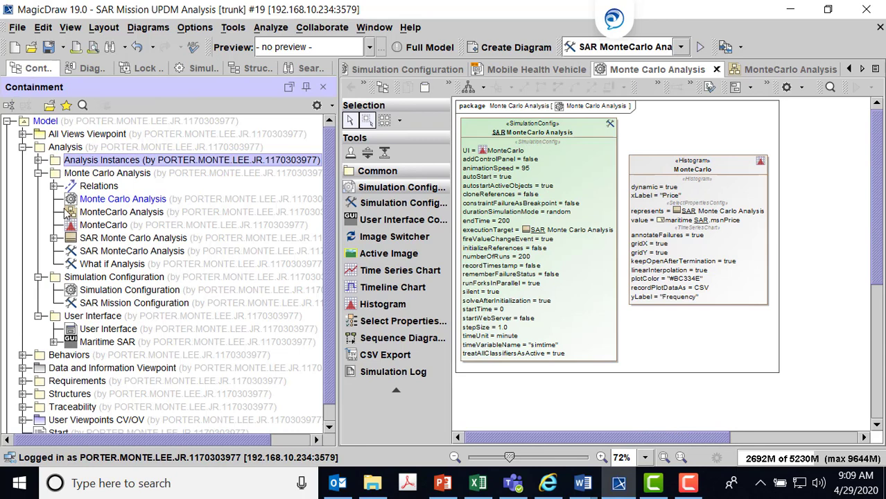
left_click(71, 214)
double_click(71, 214)
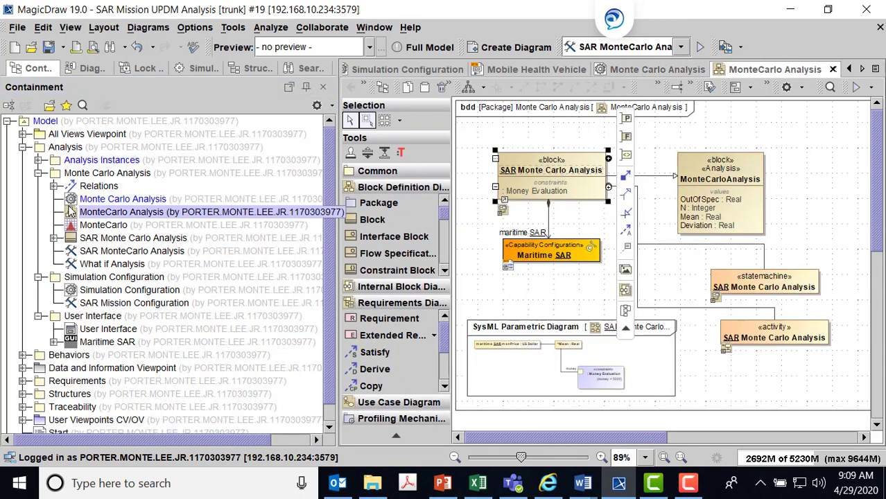
left_click(802, 182)
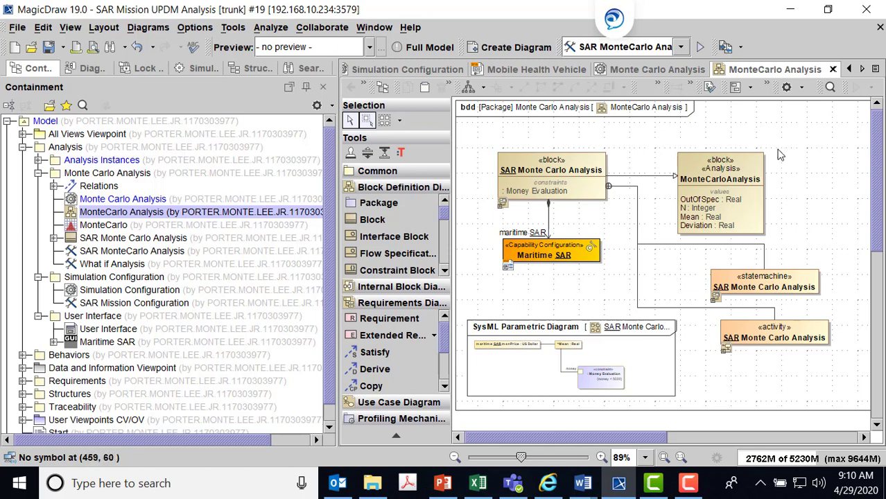
left_click(38, 161)
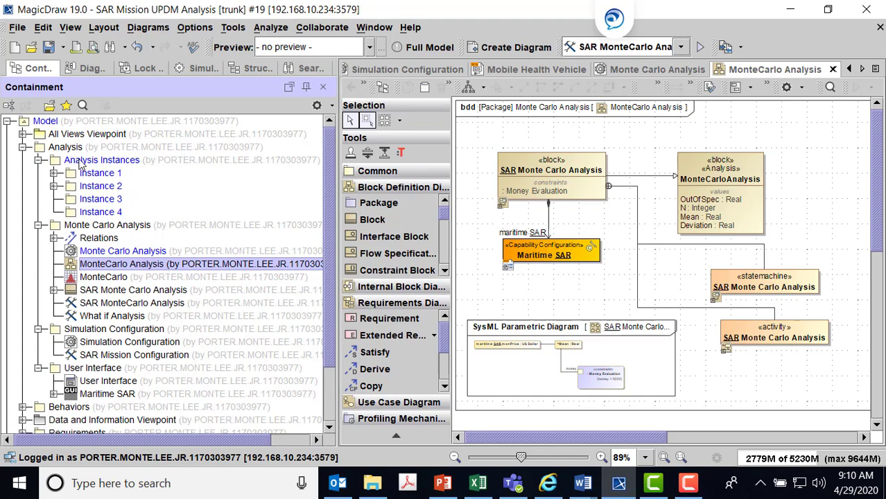
Step: Create an Instance Table diagram in the Analysis Instances package, searching diagram types for 'ins'
left_click(81, 162)
right_click(81, 162)
left_click(150, 40)
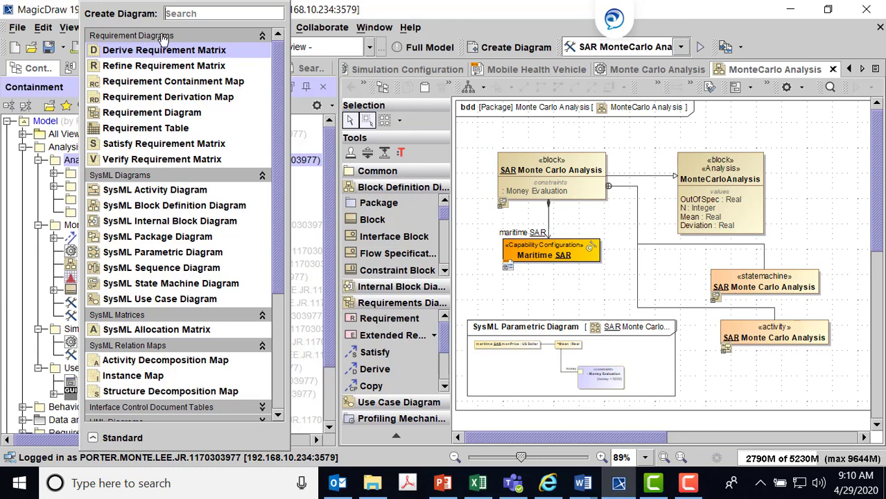
type("ins")
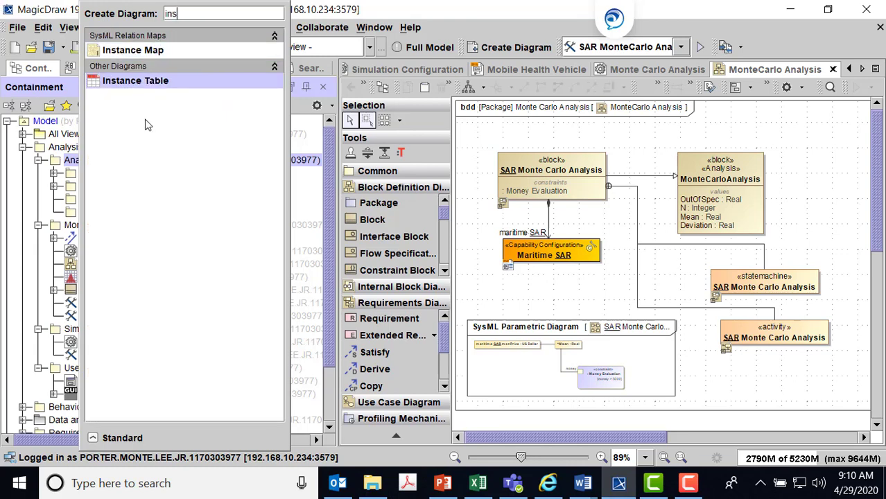
left_click(138, 81)
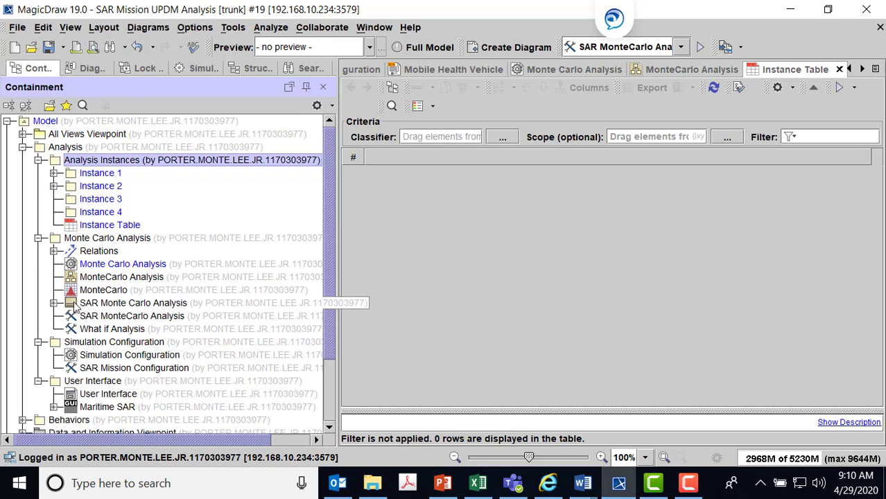
Step: Check the MonteCarlo Analysis diagram, then return to the empty Instance Table
left_click(54, 303)
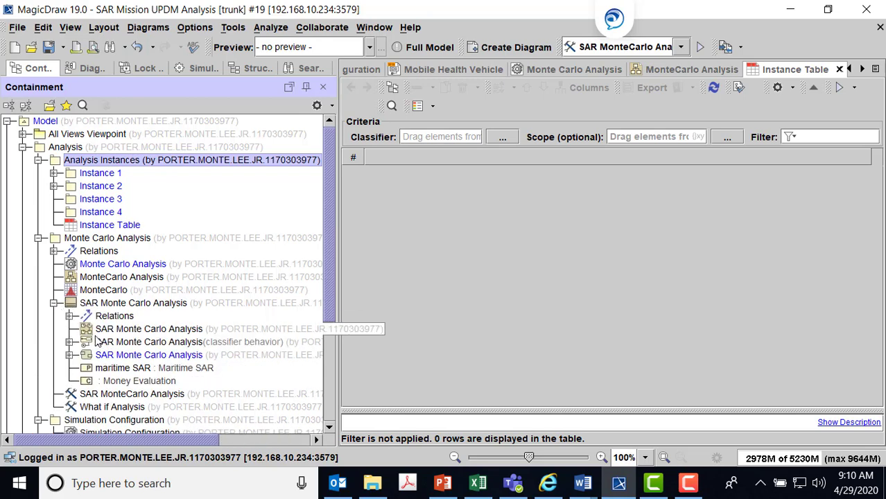
left_click(54, 303)
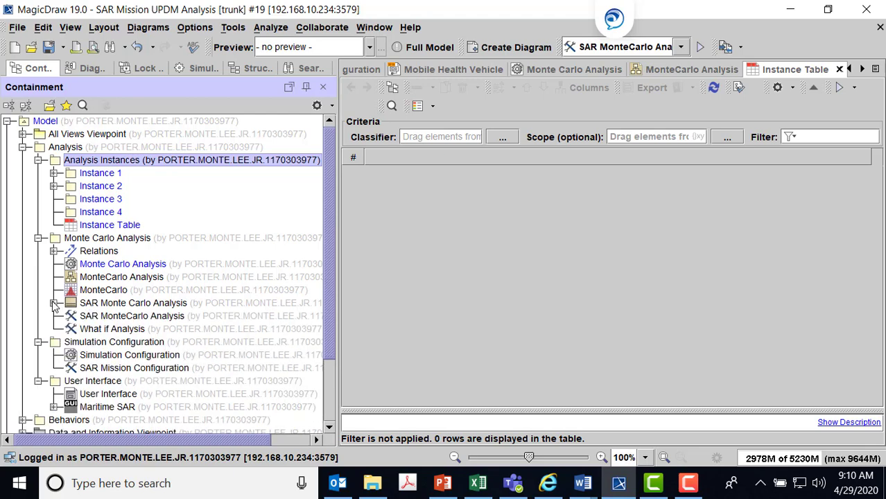
left_click(72, 278)
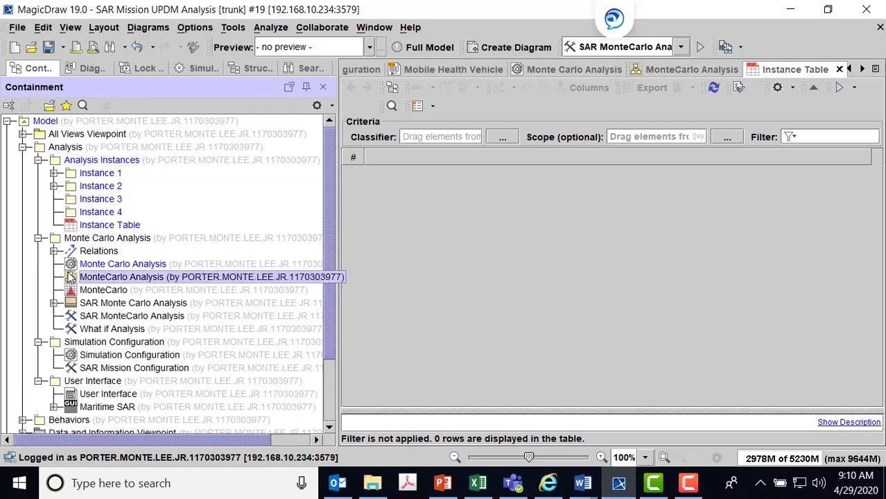
double_click(73, 278)
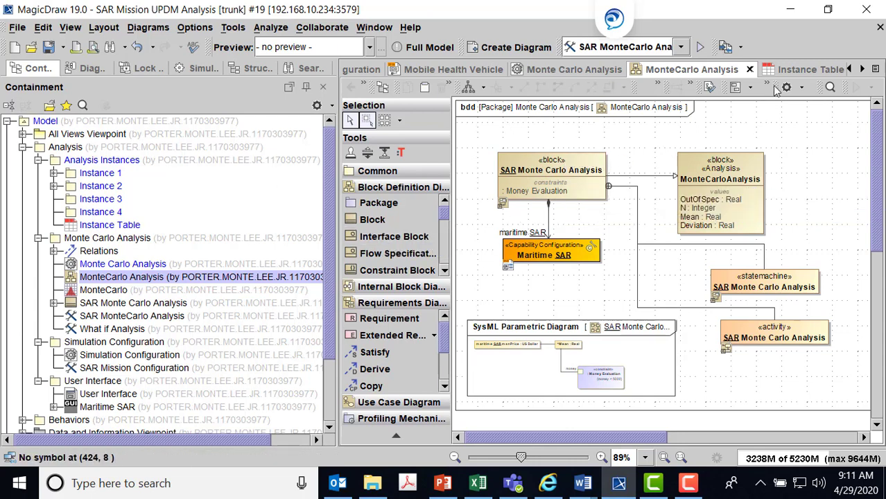
left_click(805, 70)
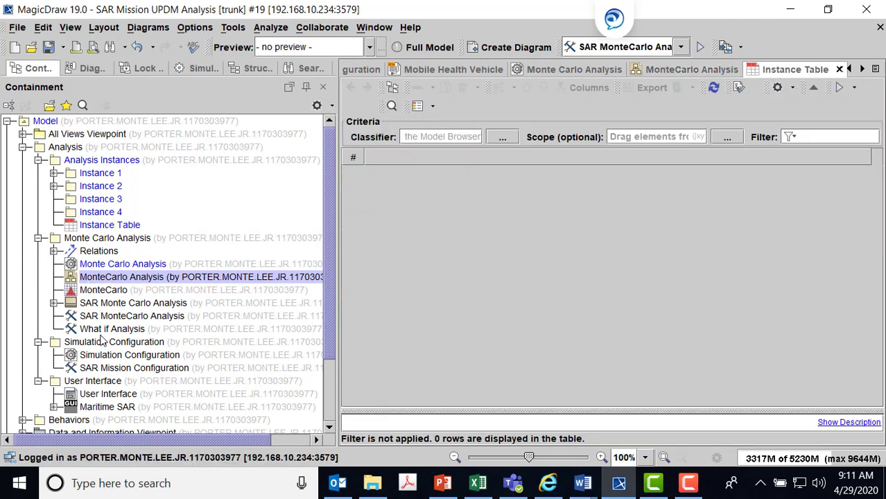
Step: Set the Instance Table classifier to SAR Monte Carlo Analysis and its scope to Analysis Instances
left_click_drag(90, 309, 419, 139)
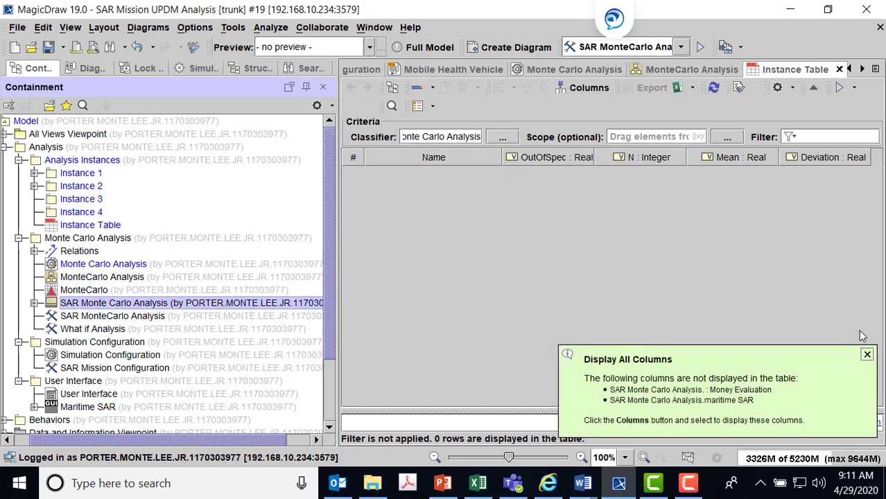
left_click(867, 356)
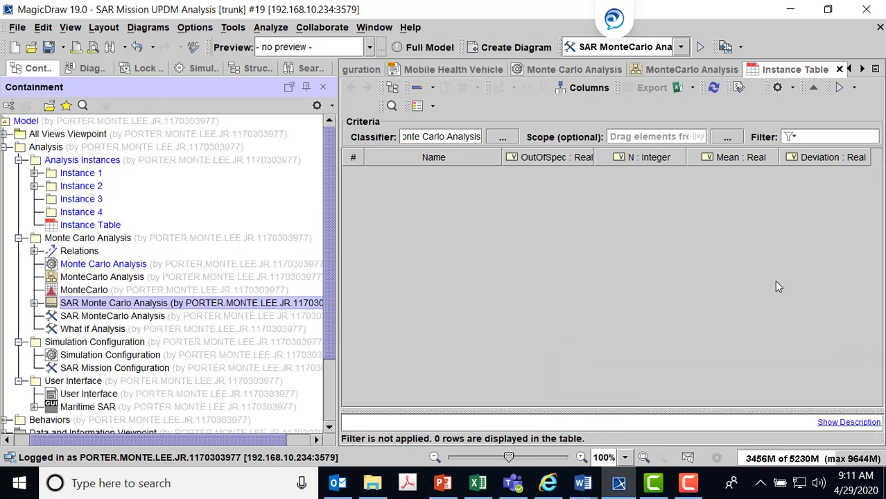
left_click(53, 162)
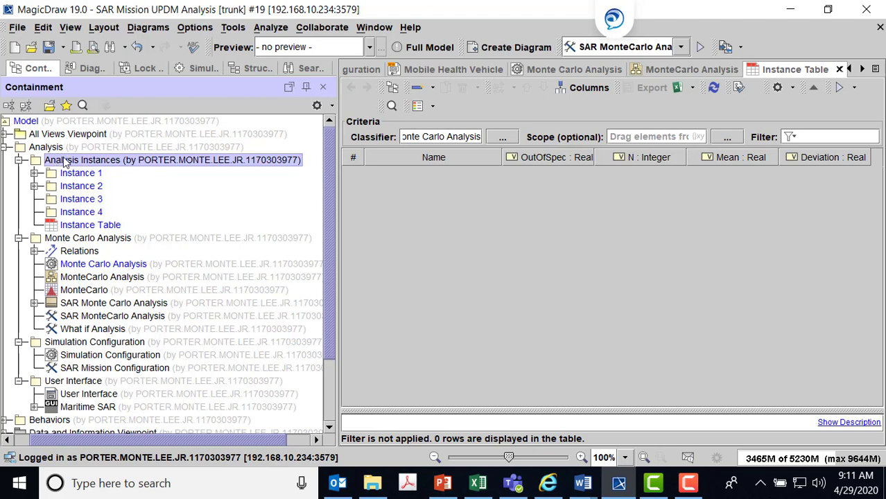
left_click_drag(61, 163, 649, 142)
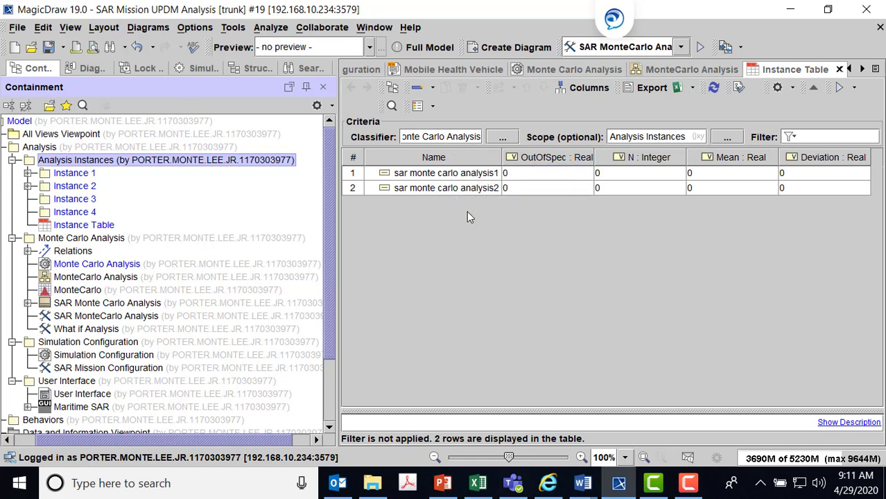
Step: Add the maritime SAR helicopter's helicopterHourPrice column, showing 2000 and 3000 for the two rows
left_click(589, 89)
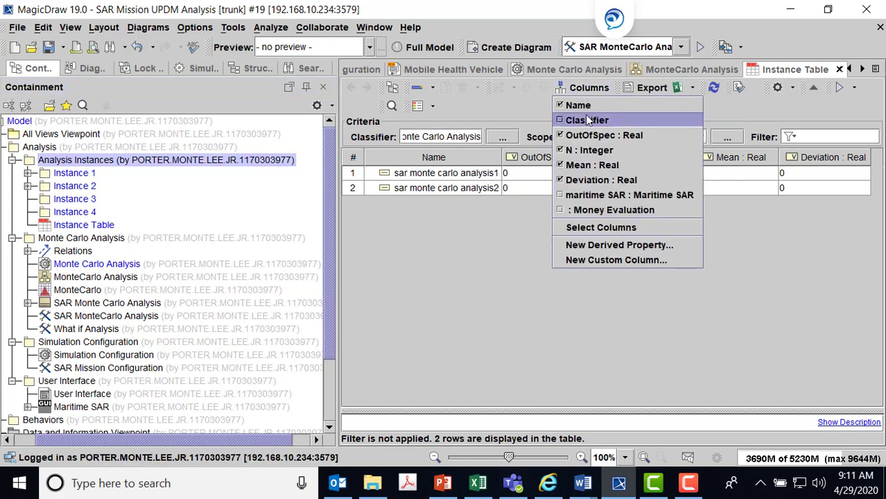
left_click(581, 229)
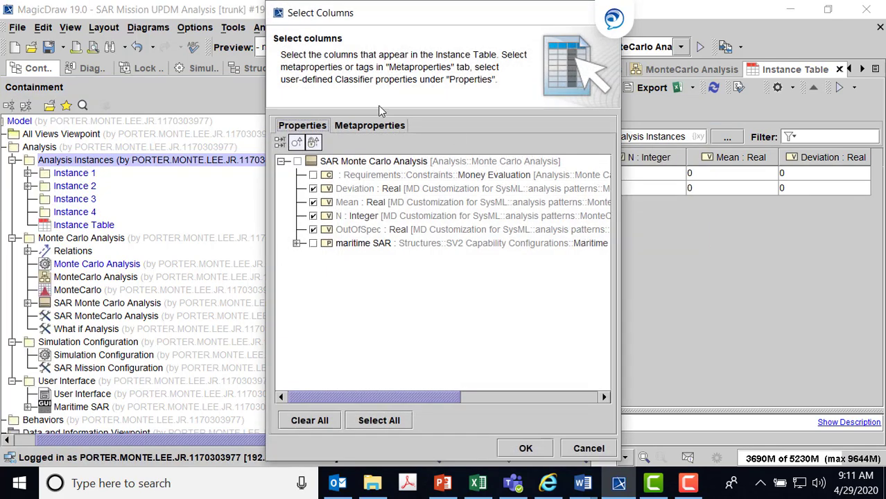
left_click(297, 244)
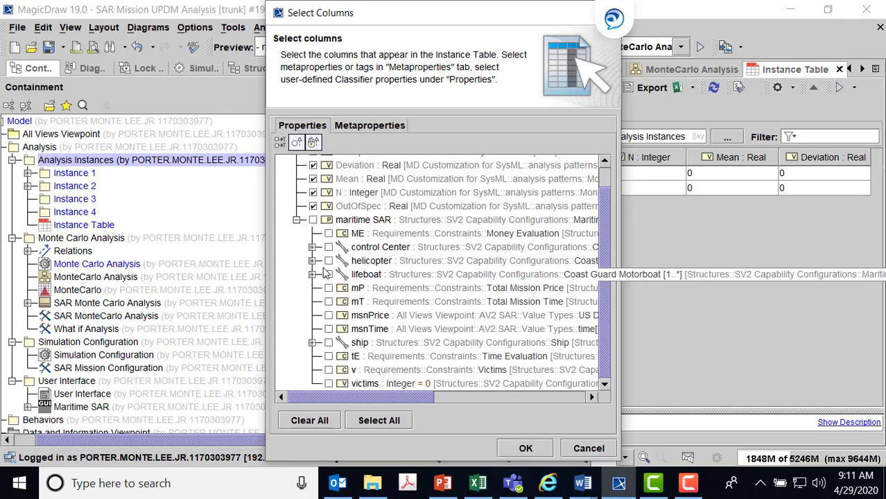
left_click(313, 262)
scroll(369, 240, "down", 2)
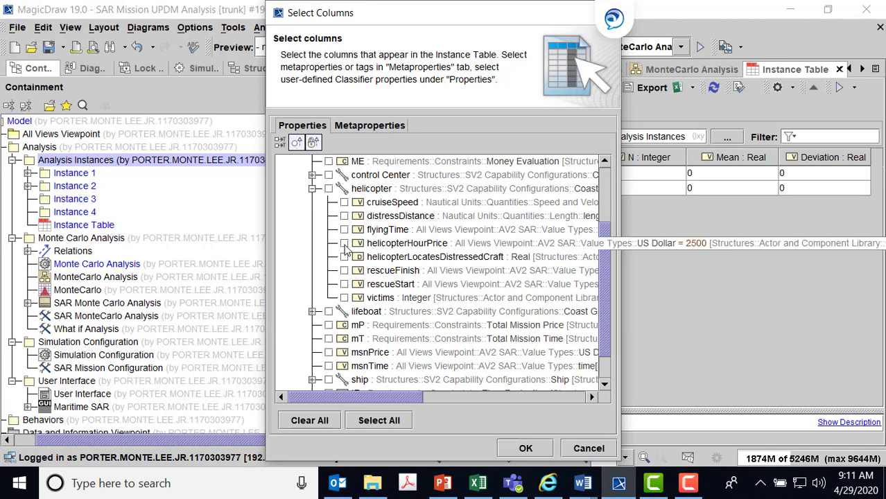
left_click(525, 447)
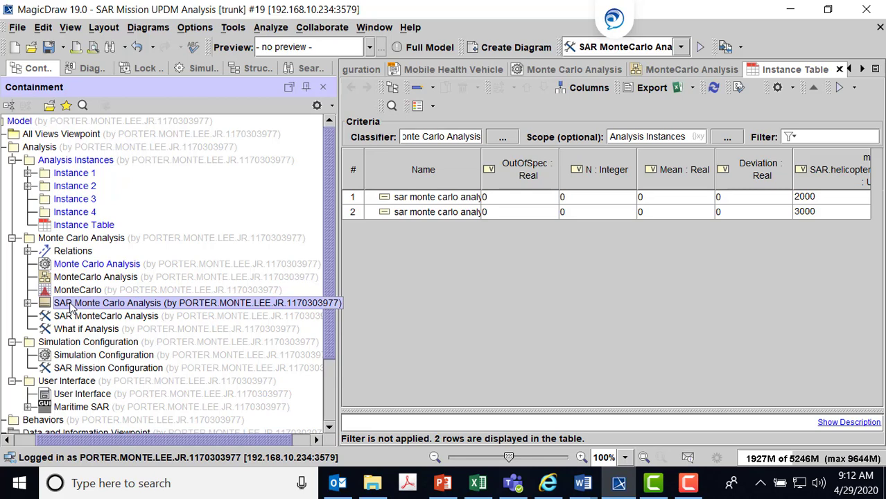
Step: Start a new SAR Monte Carlo Analysis instance with the helicopterHourPrice value 2500 selected
right_click(71, 310)
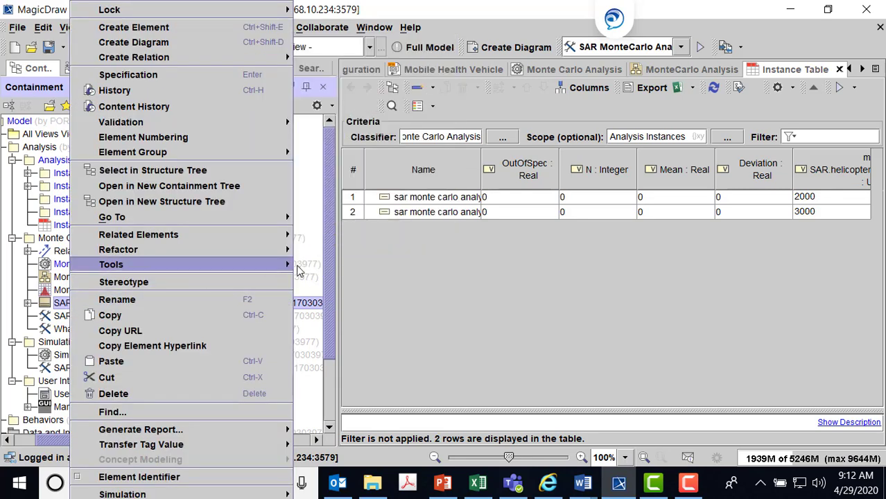
mouse_move(307, 271)
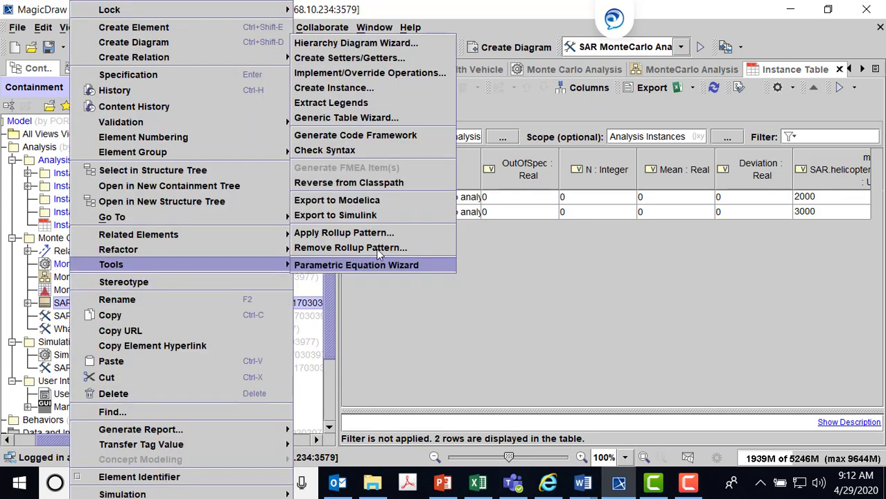
left_click(341, 91)
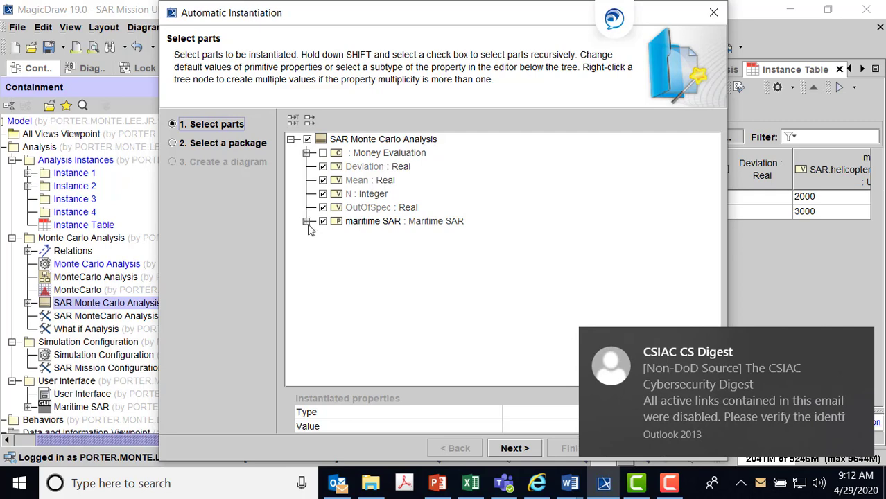
left_click(865, 339)
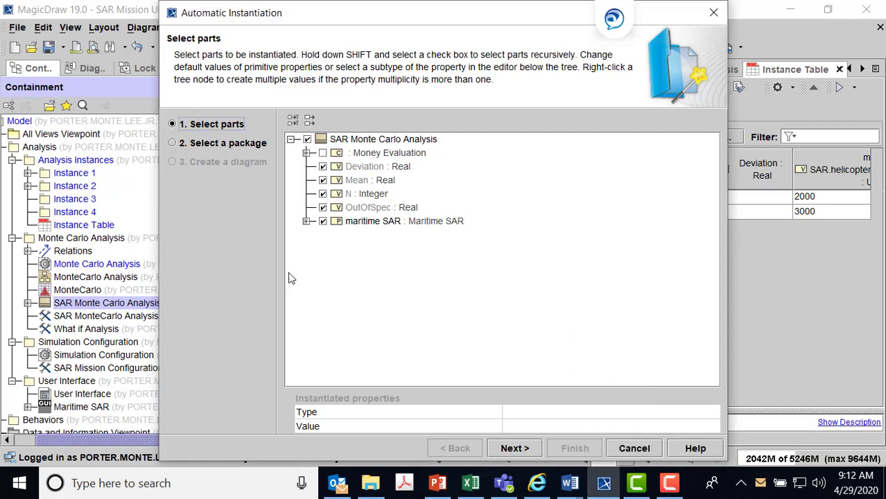
left_click(307, 222)
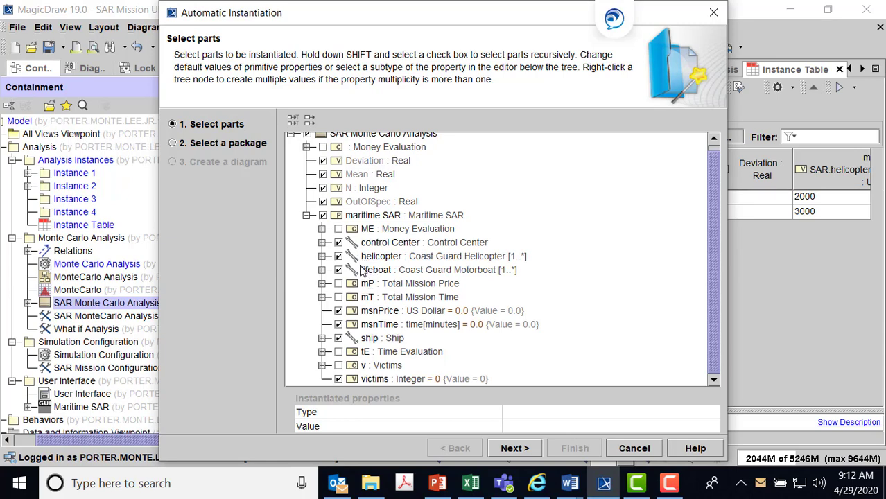
left_click(321, 256)
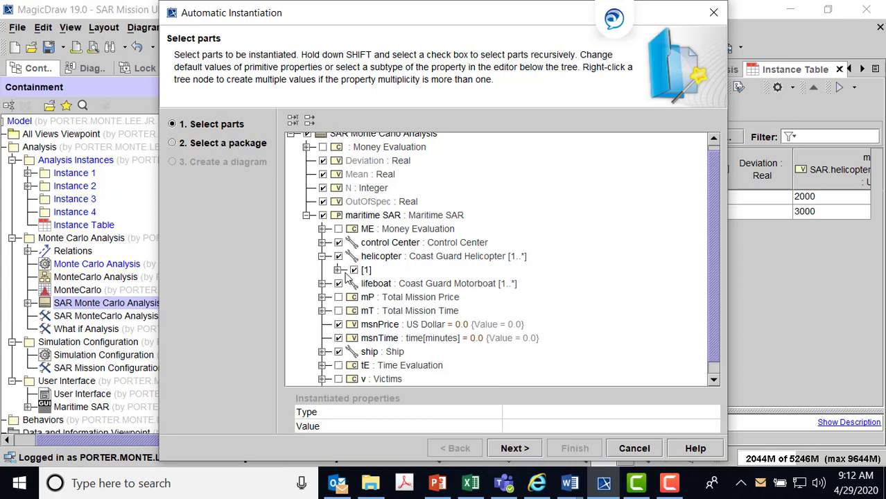
left_click(338, 270)
scroll(458, 266, "down", 1)
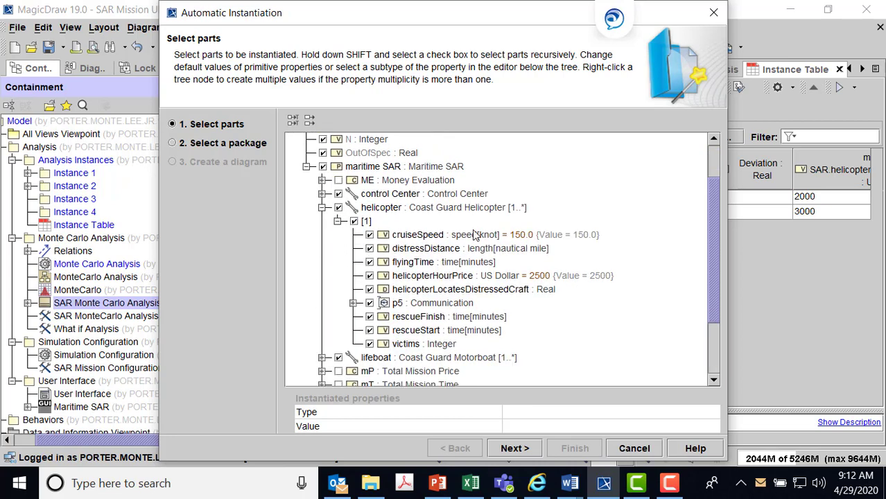
left_click(433, 278)
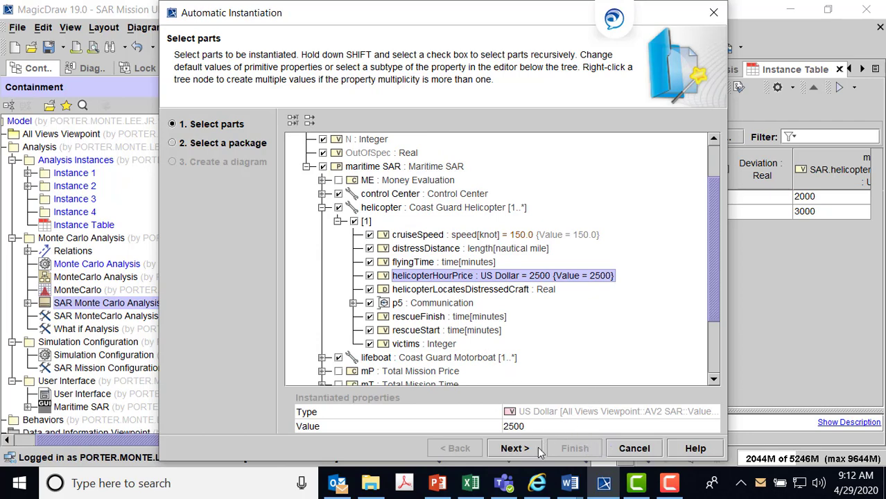
Step: Store the new instance in the Instance 3 package and finish creating it
left_click(516, 449)
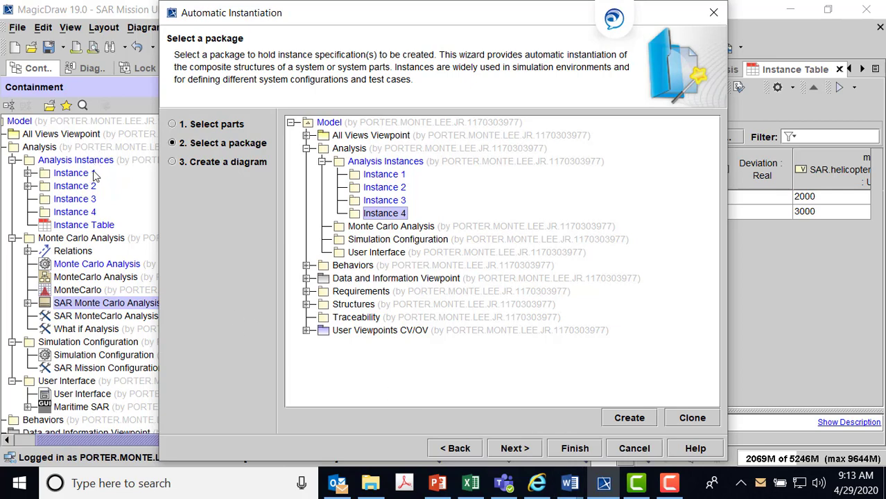
left_click(378, 201)
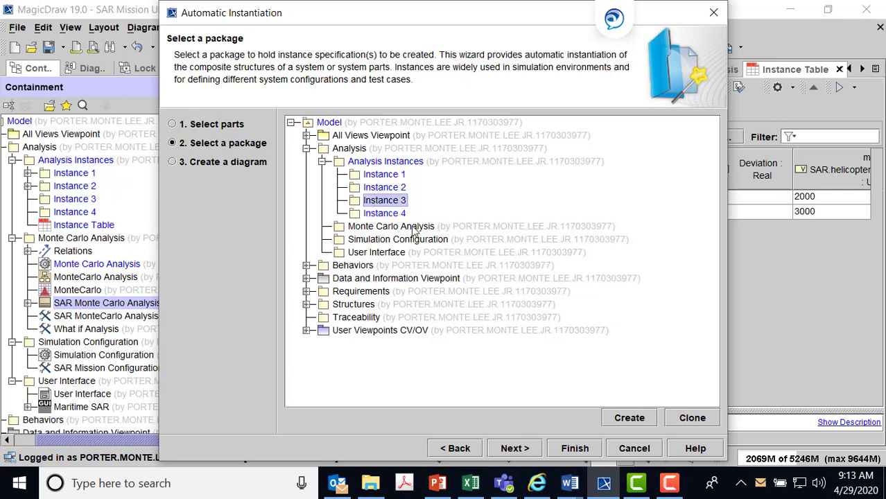
left_click(514, 449)
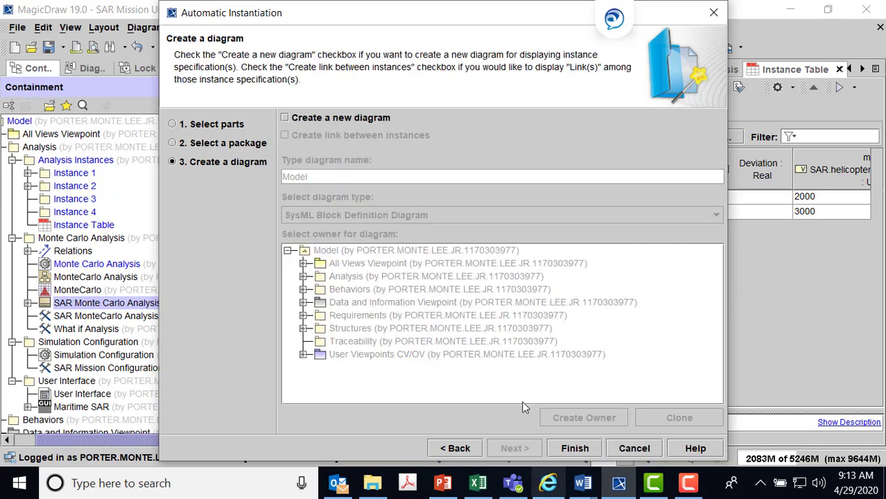
left_click(575, 449)
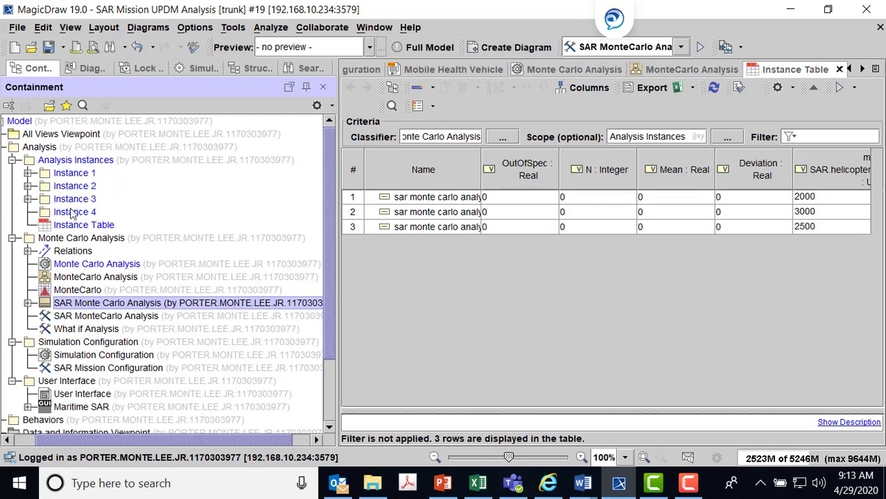
Step: Open the Monte Carlo Analysis diagram and review the SAR MonteCarlo Analysis configuration's specification
double_click(69, 267)
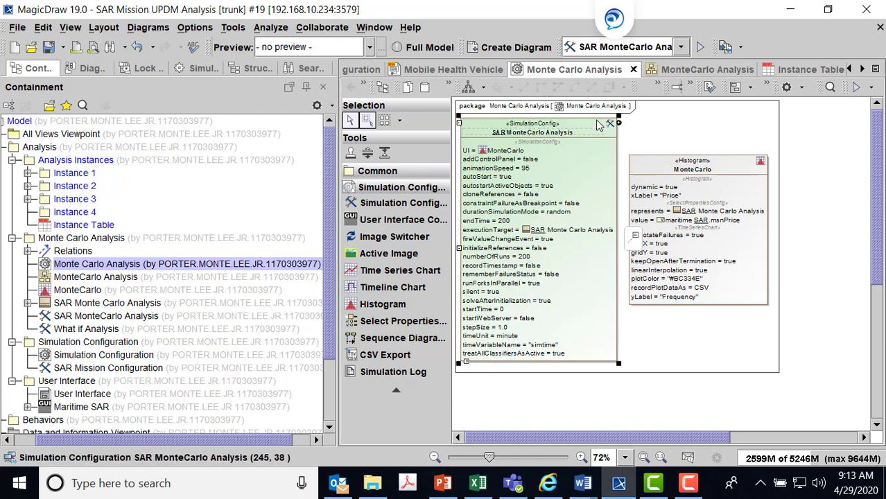
left_click_drag(598, 125, 592, 132)
right_click(591, 133)
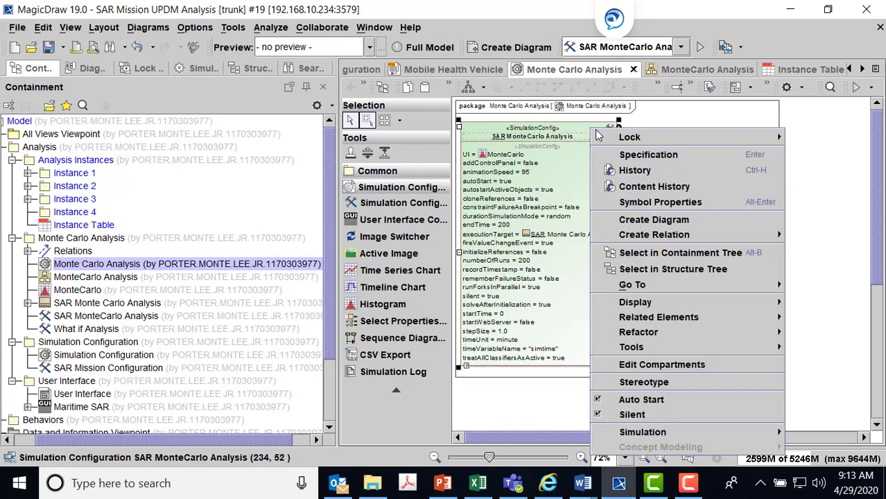
left_click(611, 152)
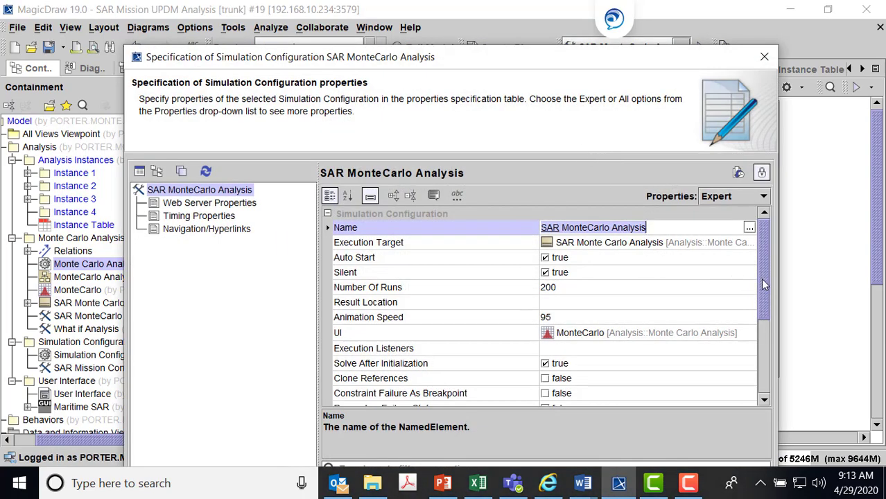
left_click_drag(763, 286, 763, 325)
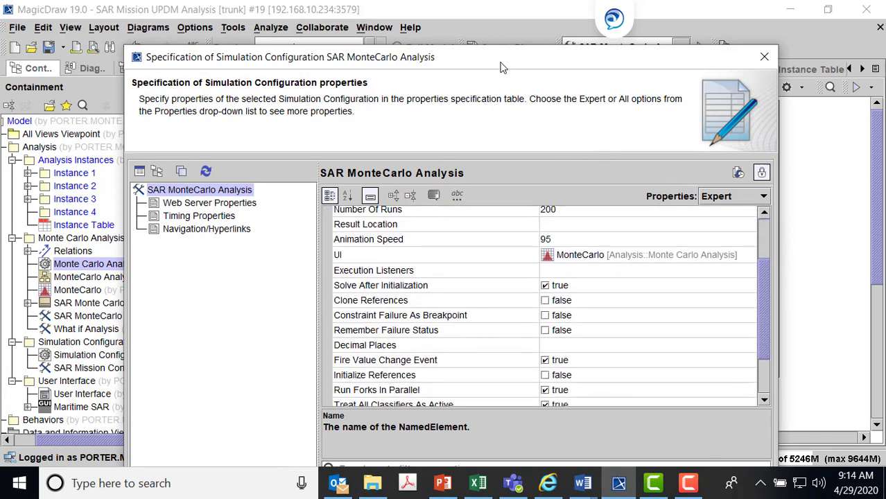
left_click_drag(500, 61, 551, 52)
scroll(574, 277, "down", 1)
scroll(572, 323, "up", 3)
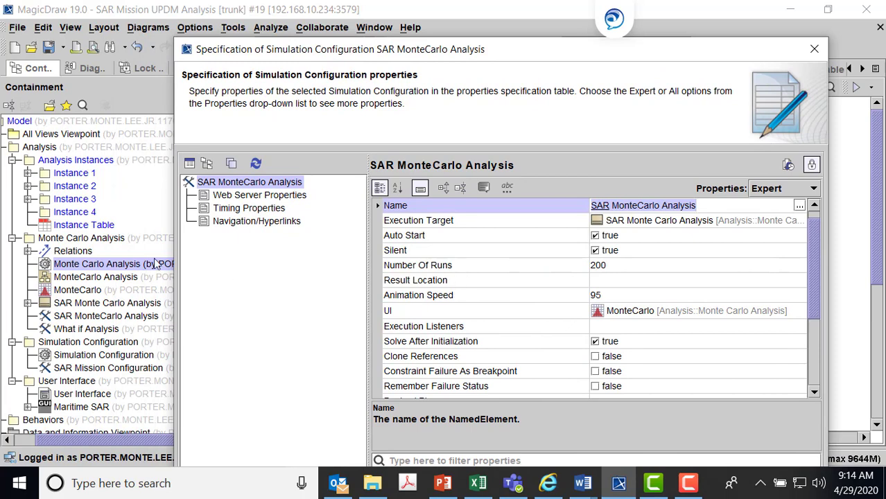
Step: Try dropping the Instance Table into the configuration properties, then close the window
left_click(72, 227)
left_click_drag(72, 228, 606, 285)
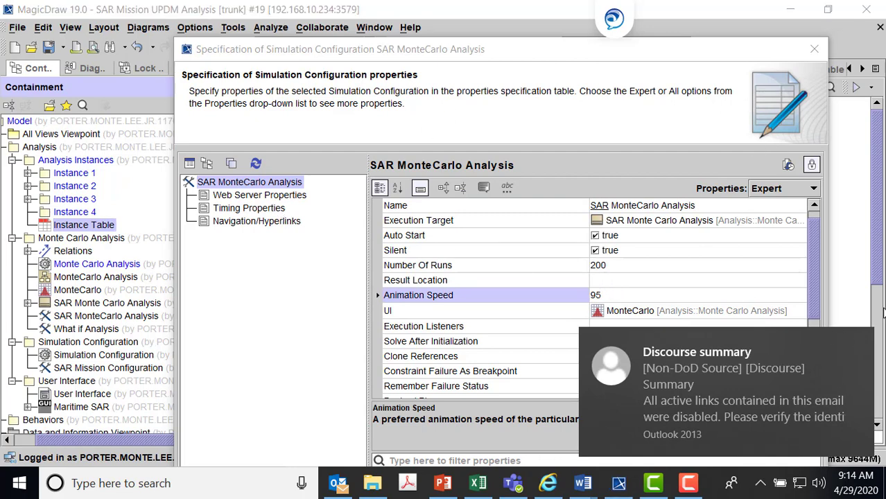
left_click(859, 346)
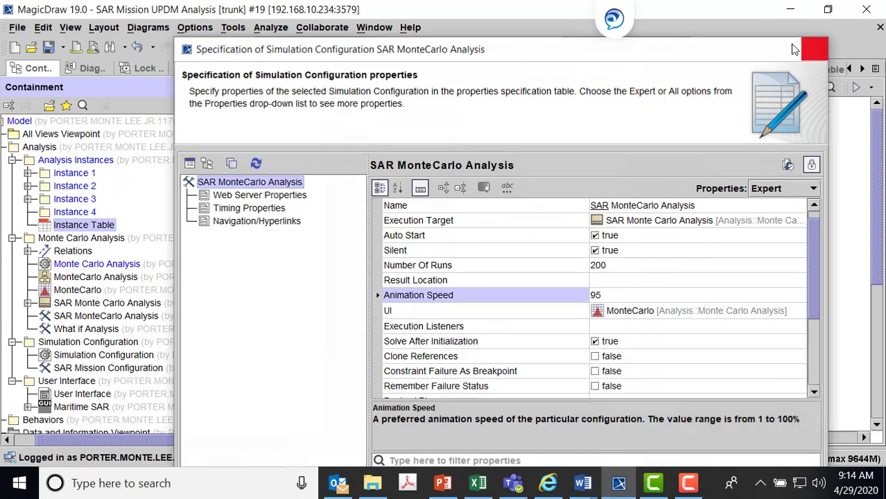
left_click(815, 49)
Step: Look at the Instance Table's specification and close it
right_click(91, 229)
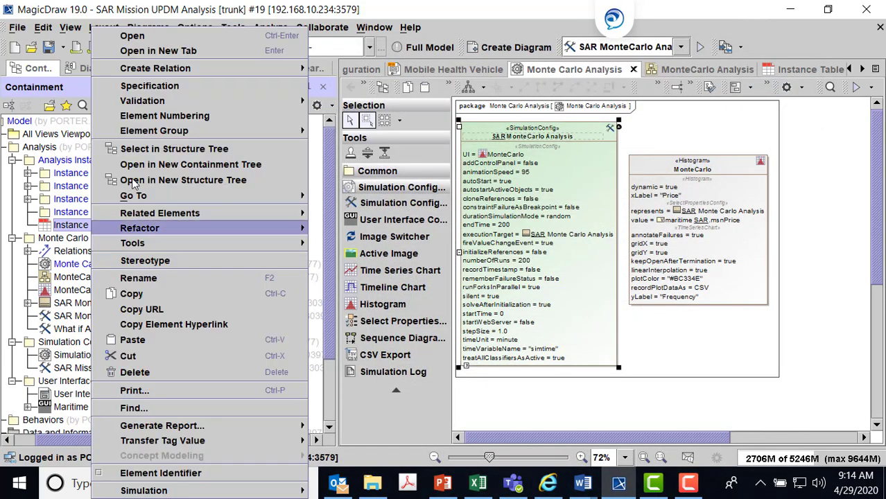
left_click(150, 86)
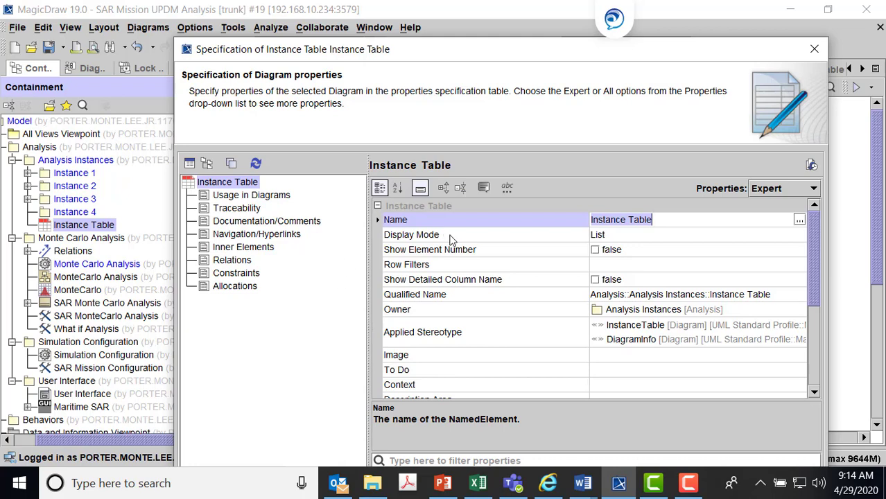
left_click(822, 48)
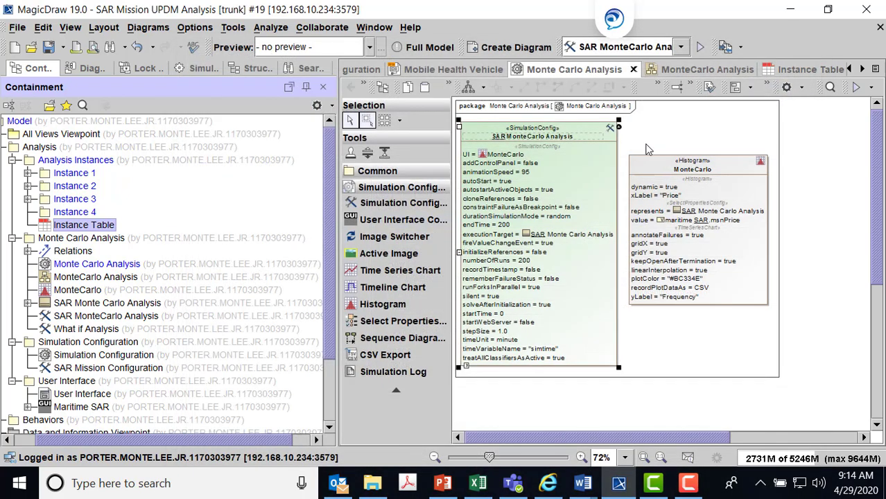
Step: Set the Instance Table as the SAR MonteCarlo Analysis configuration's result location
left_click(586, 137)
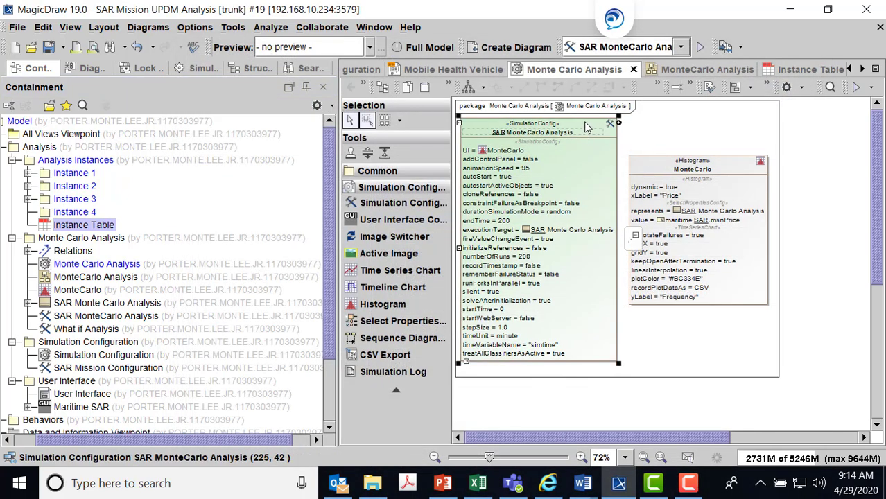
right_click(587, 137)
left_click(641, 149)
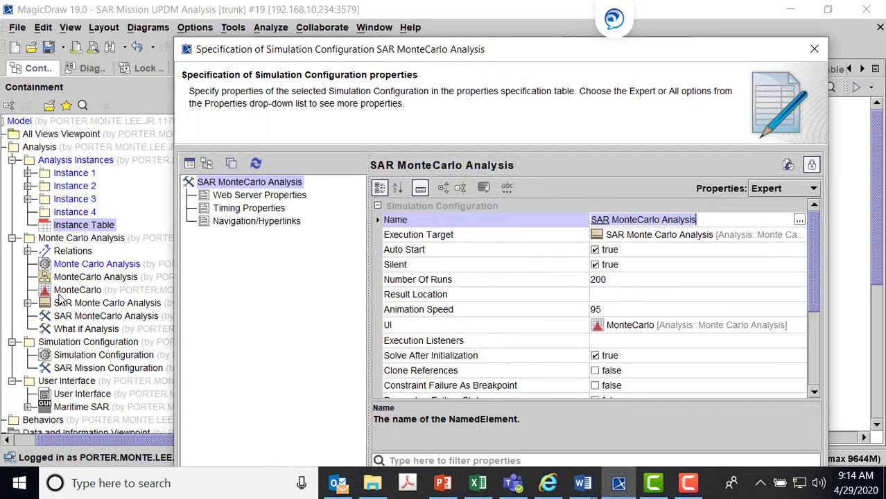
left_click(64, 227)
left_click_drag(63, 232, 614, 299)
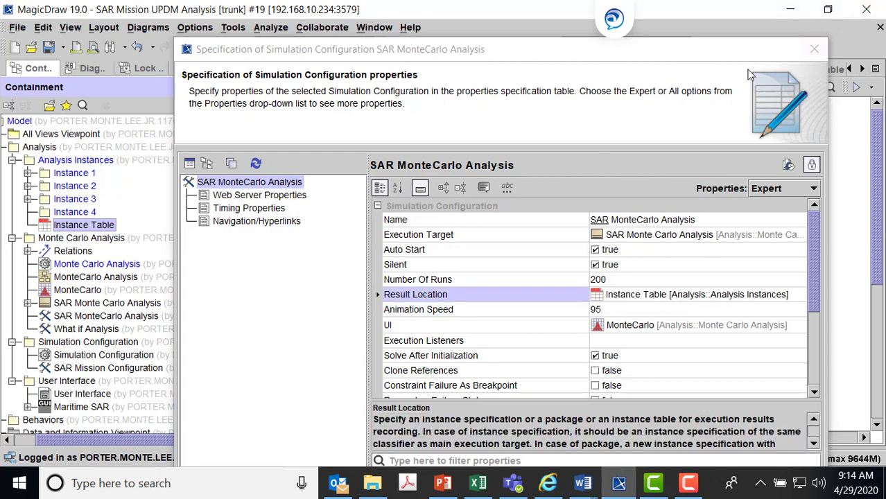
left_click_drag(708, 52, 660, 58)
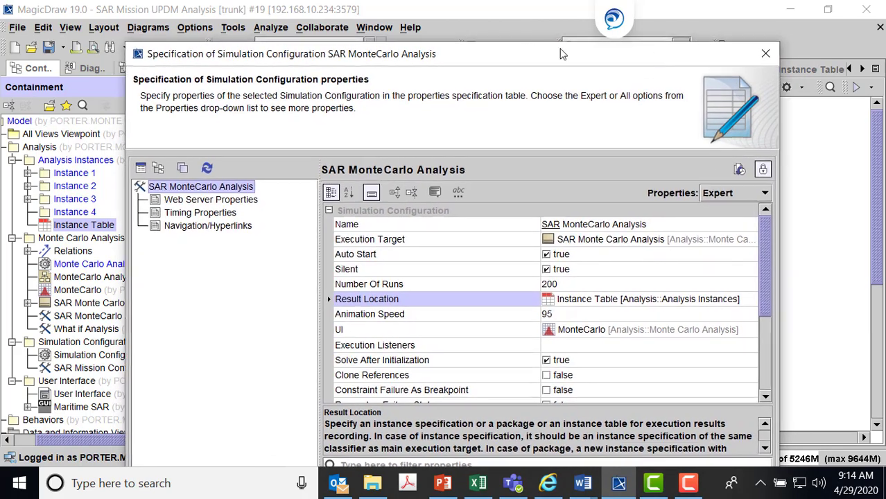
left_click(767, 54)
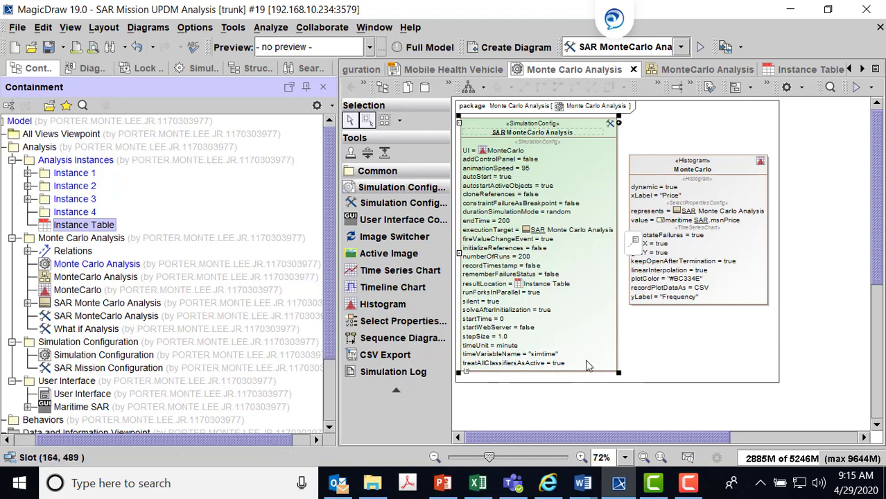
Step: Run the 'SAR MonteCarlo Analysis' config on the Instance Table row with helicopter price 2500
left_click(801, 69)
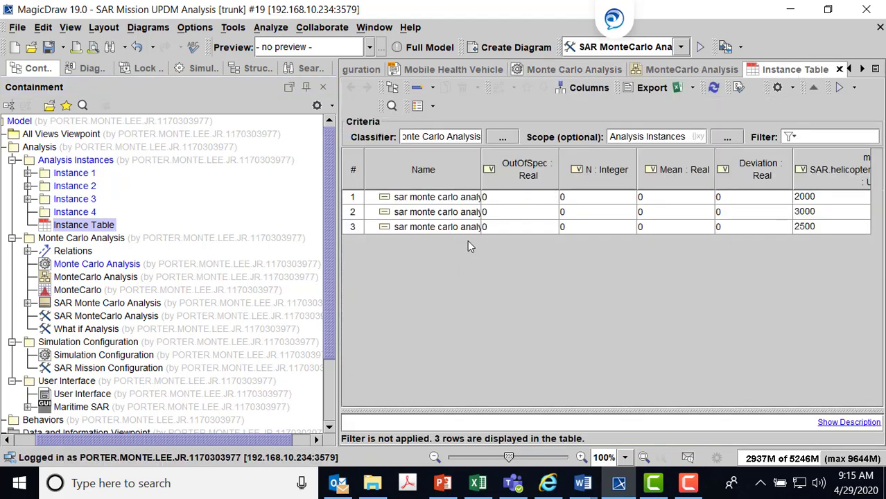
left_click(381, 232)
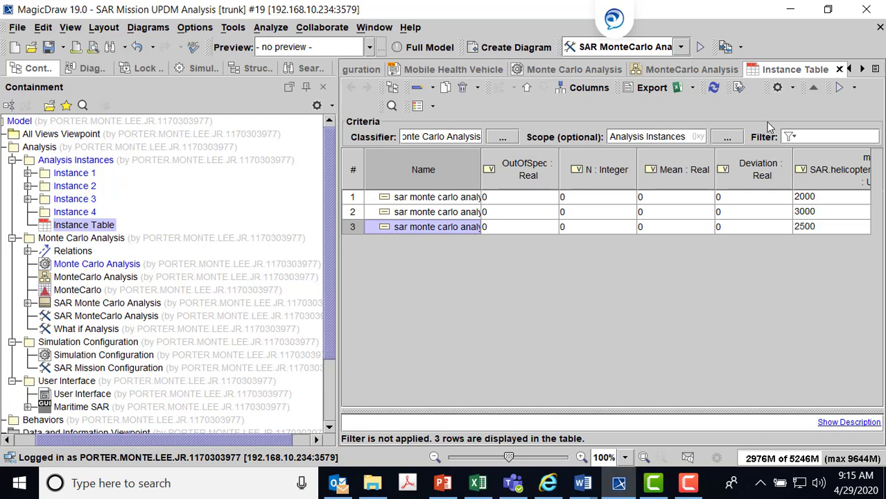
left_click(856, 87)
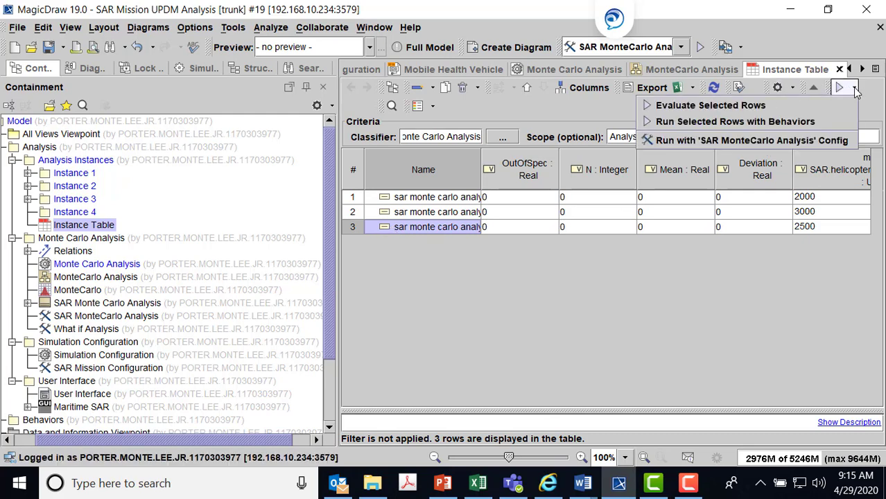
left_click(768, 140)
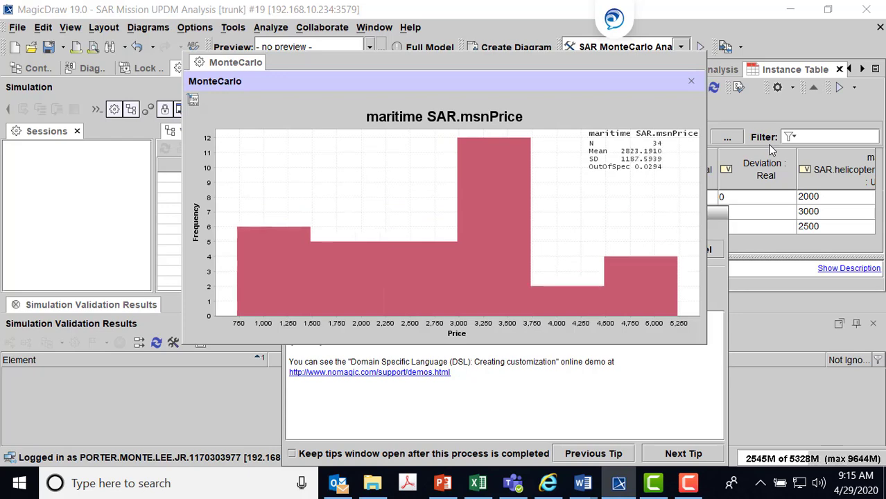
Step: Stop the run early, recording N 39, mean 2894.3006, deviation 1168.9863, out-of-spec 0.0256
left_click(692, 81)
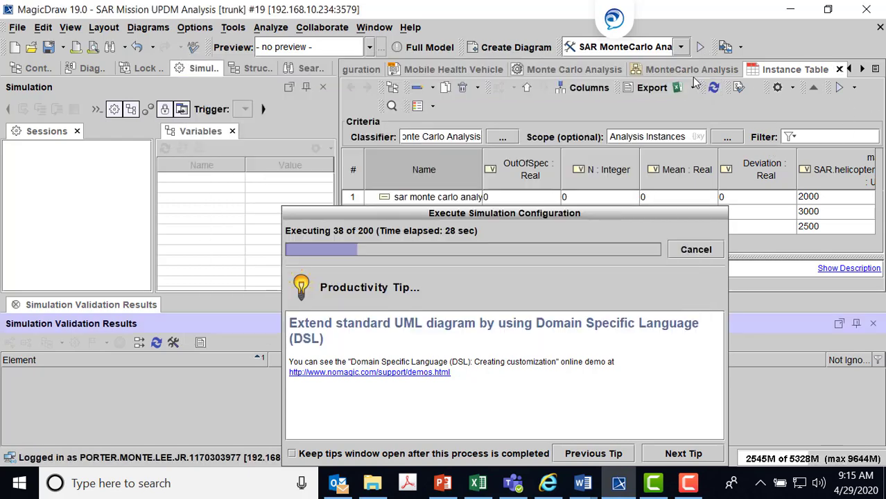
left_click(696, 249)
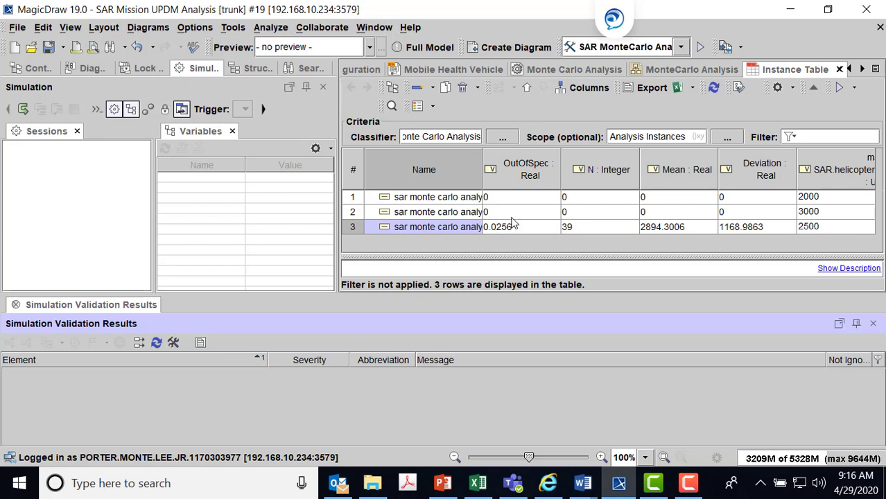
Step: Run the 'SAR MonteCarlo Analysis' configuration on the 2000-price instance row
left_click(391, 199)
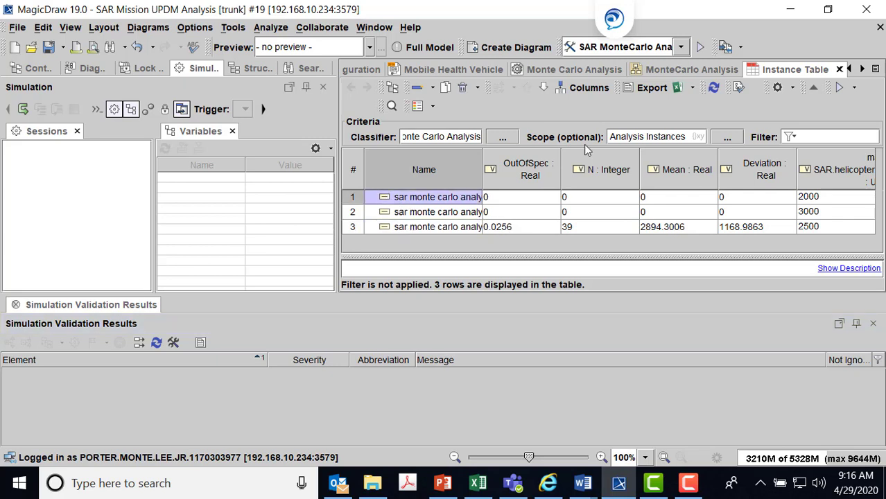
left_click(855, 88)
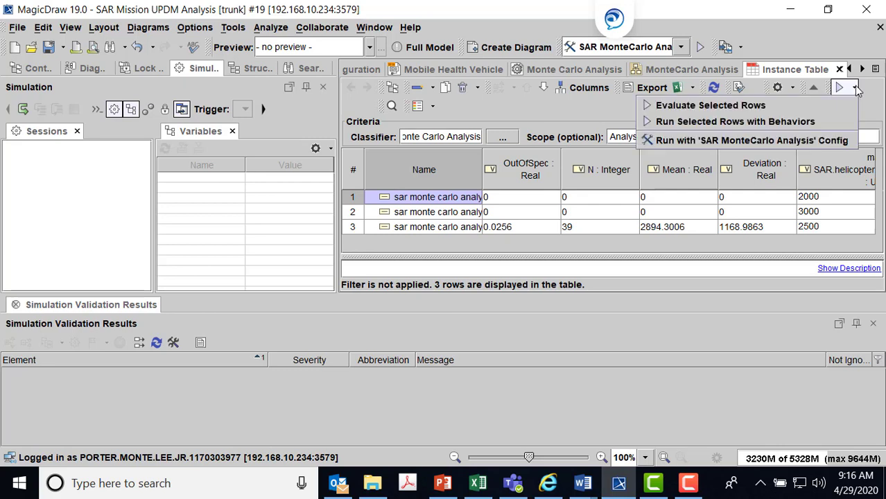
left_click(770, 141)
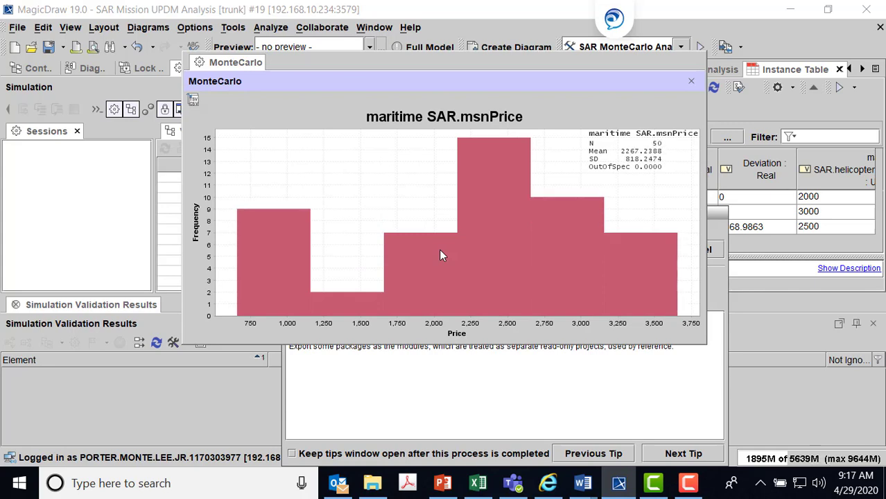
Step: Stop the run to record N 57, mean 2268.4669, deviation 822.2065, then select the 3000 instance
left_click(692, 83)
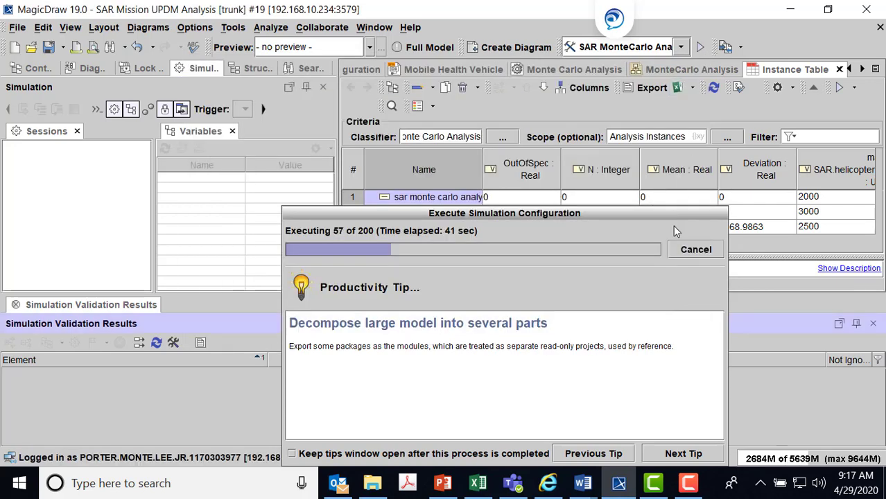
left_click(700, 251)
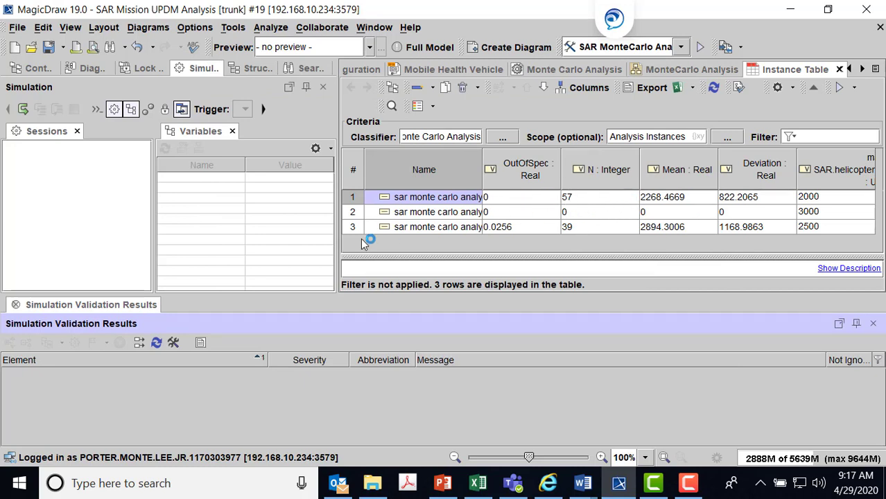
left_click(379, 215)
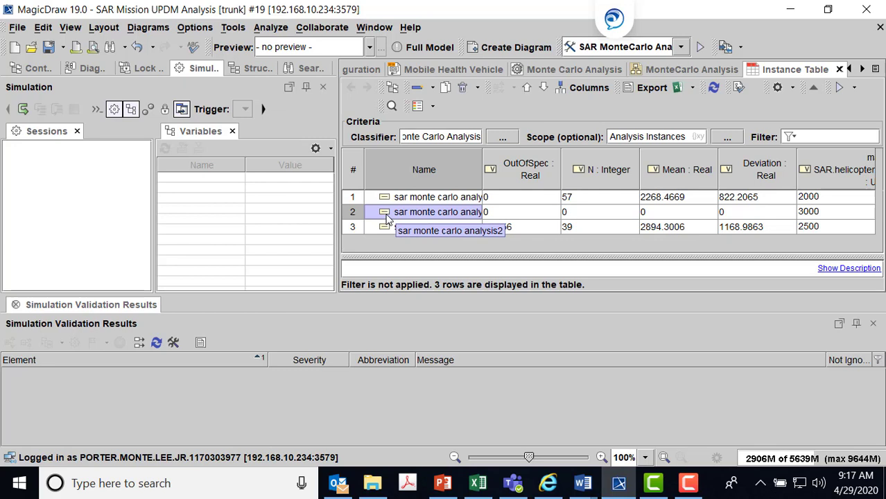
Step: Start the 'SAR MonteCarlo Analysis' configuration run on the 3000-price instance
left_click(854, 89)
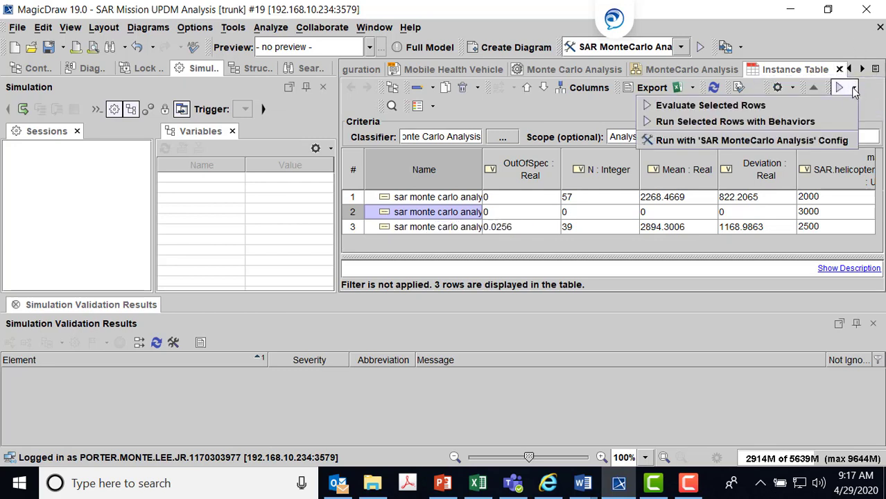
left_click(834, 141)
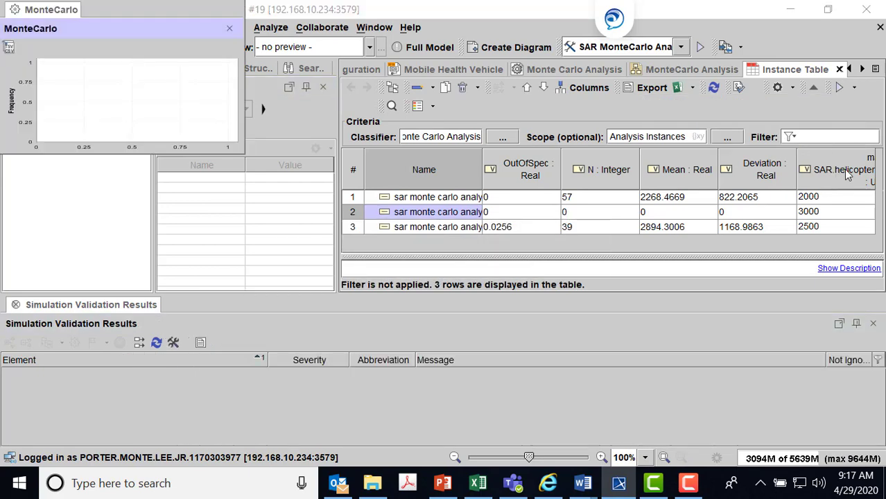